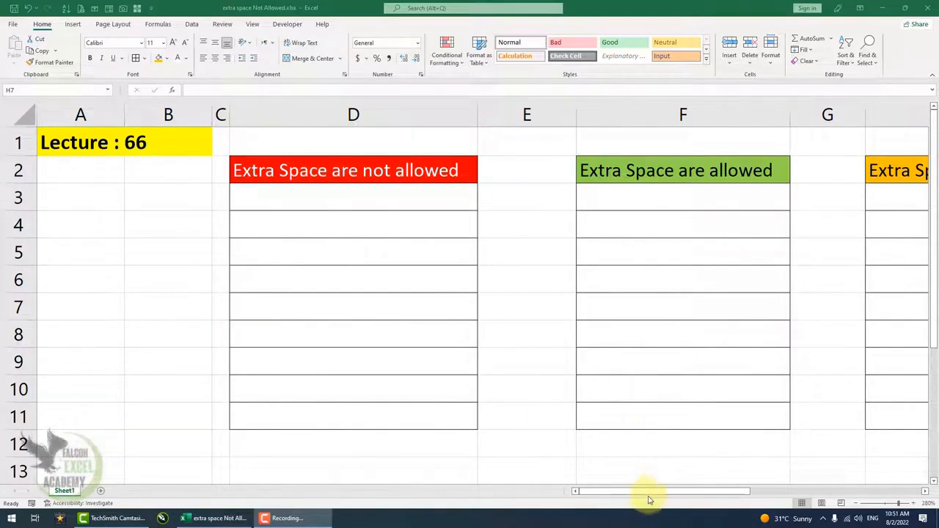
Step: Enter a full name with two spaces between first and last name in cell F3, under "Extra Space are allowed"
{"action": "left_click_drag", "start_coordinate": [651, 495], "coordinate": [609, 487]}
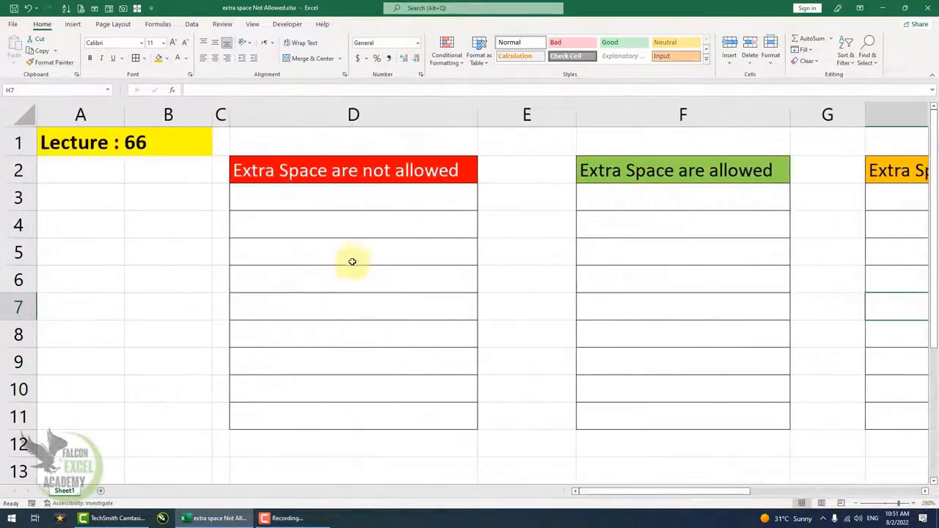
{"action": "left_click", "coordinate": [370, 204]}
{"action": "left_click", "coordinate": [628, 200]}
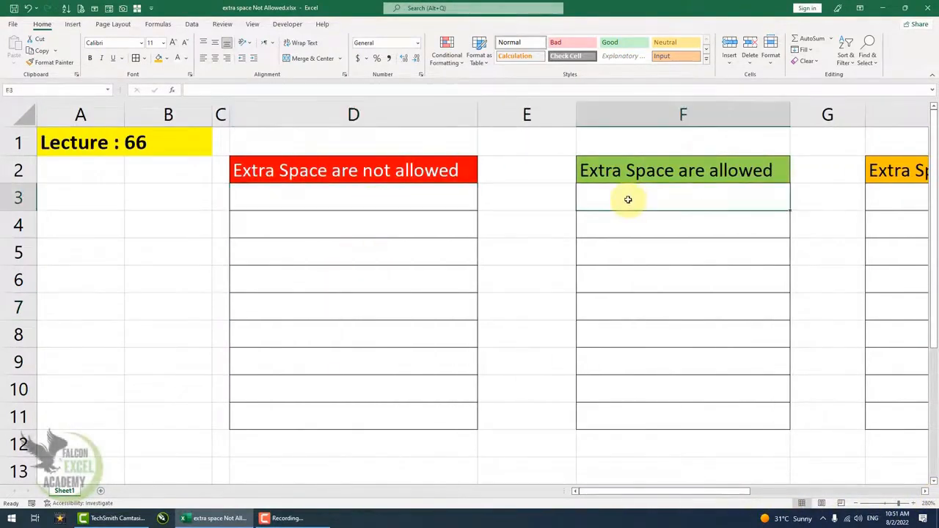
{"action": "type", "text": "A"}
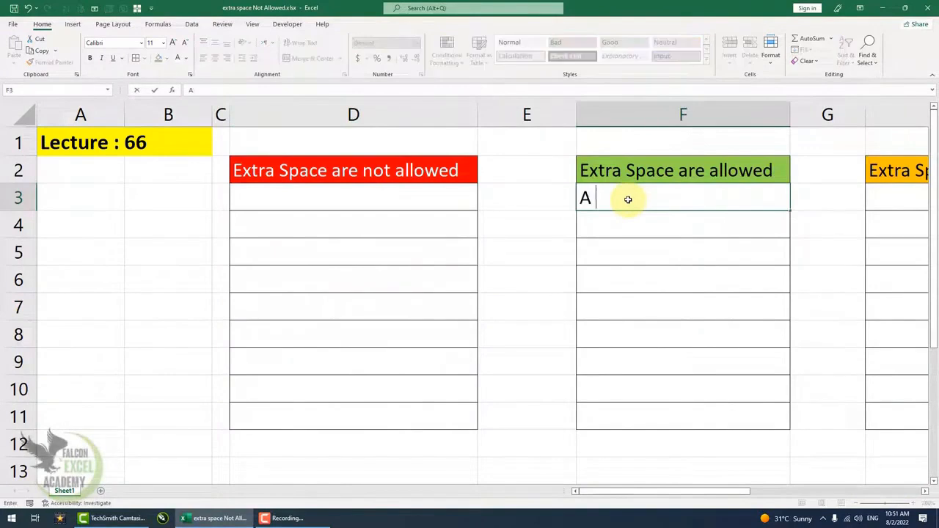
{"action": "type", "text": "li  Raza"}
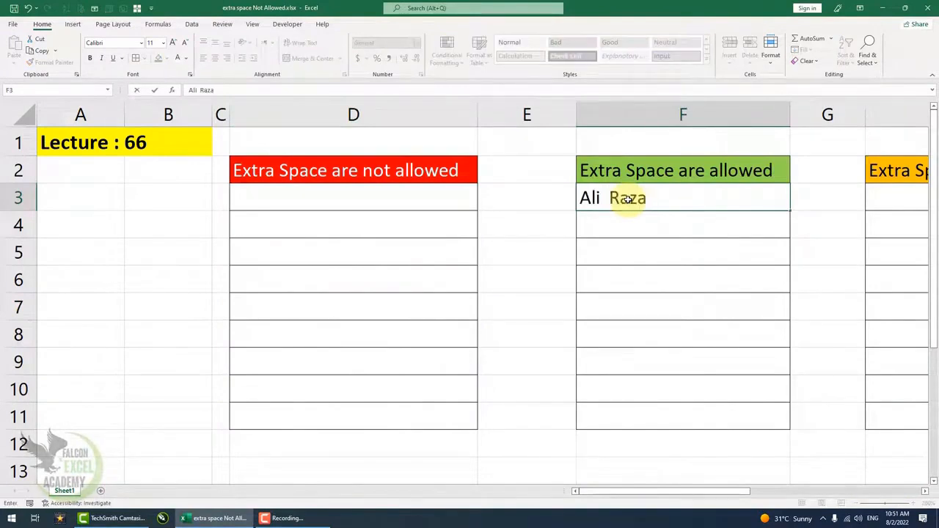
{"action": "key", "text": "Return"}
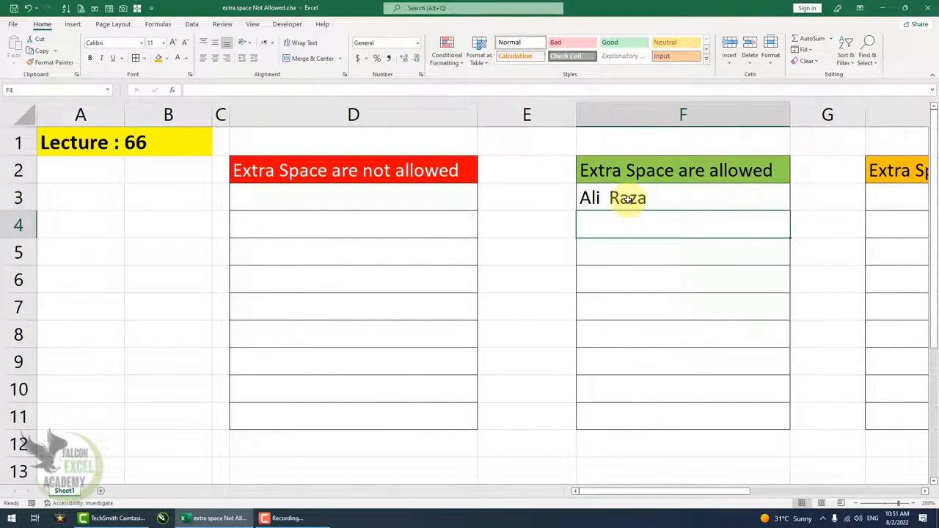
Step: Try to enter the same double-spaced full name in cell D3, under "Extra Space are not allowed", and cancel the entry
{"action": "left_click", "coordinate": [417, 196]}
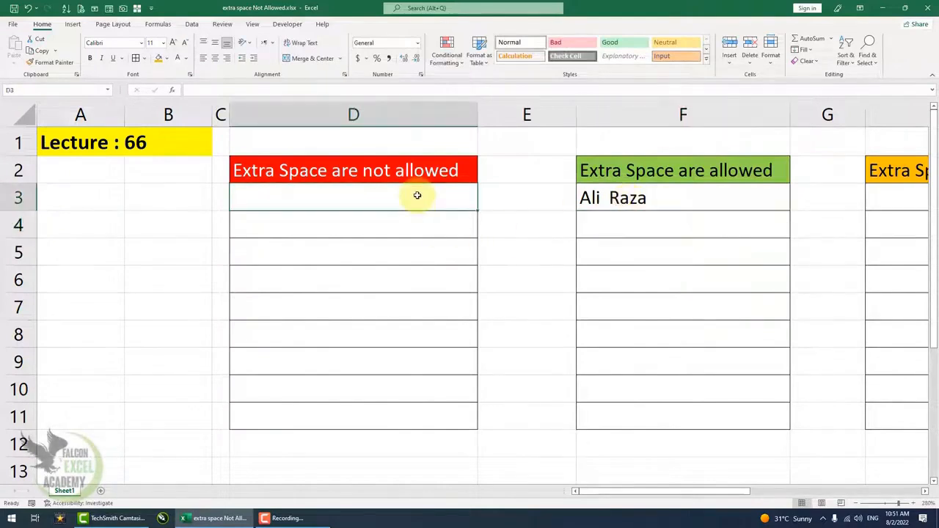
{"action": "type", "text": "Ali R"}
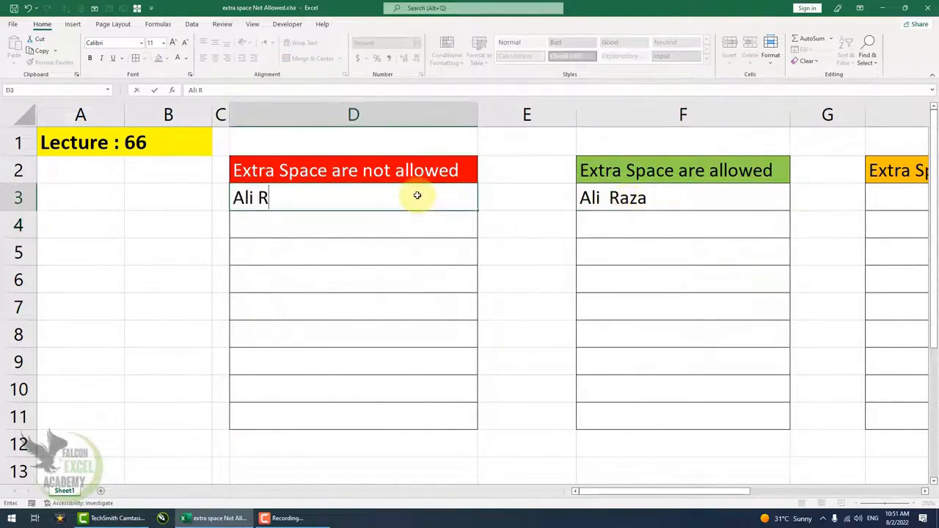
{"action": "key", "text": "BackSpace"}
{"action": "type", "text": "Raza"}
{"action": "key", "text": "Return"}
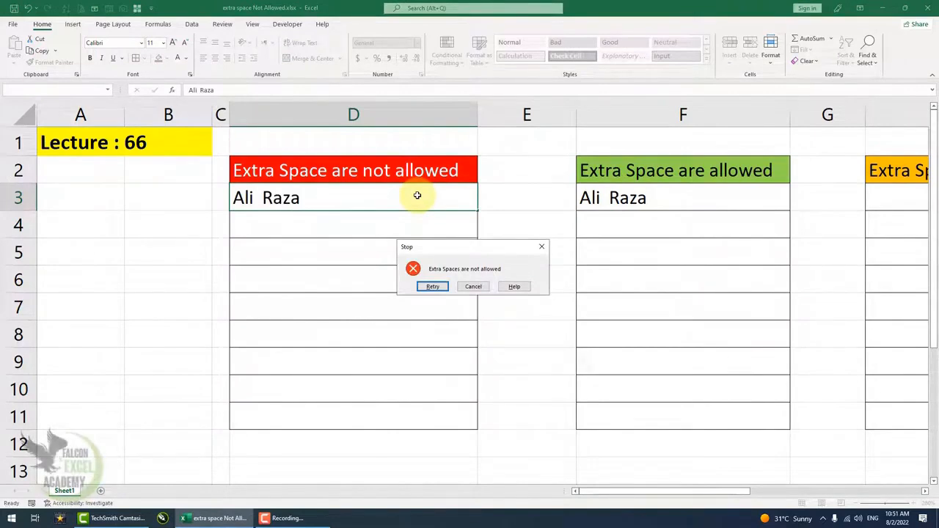
{"action": "left_click", "coordinate": [473, 287]}
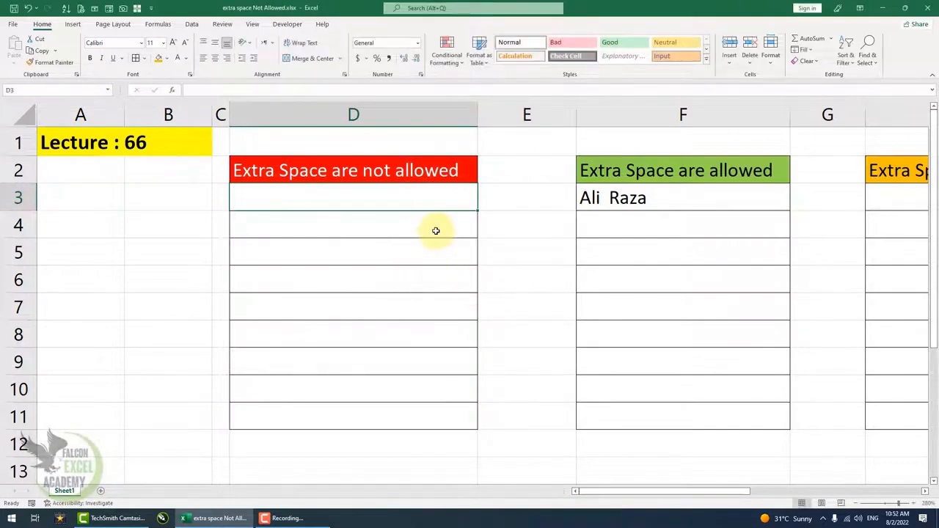
Step: Start a data validation rule for cells H3:H11 and set its criteria to allow Custom
{"action": "left_click_drag", "start_coordinate": [717, 493], "coordinate": [884, 501]}
{"action": "left_click_drag", "start_coordinate": [537, 203], "coordinate": [536, 413]}
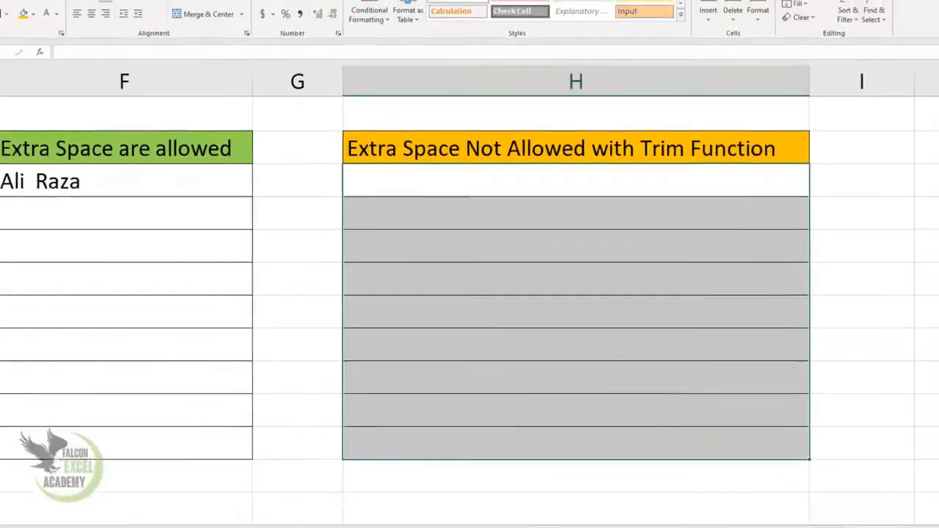
{"action": "left_click", "coordinate": [189, 25]}
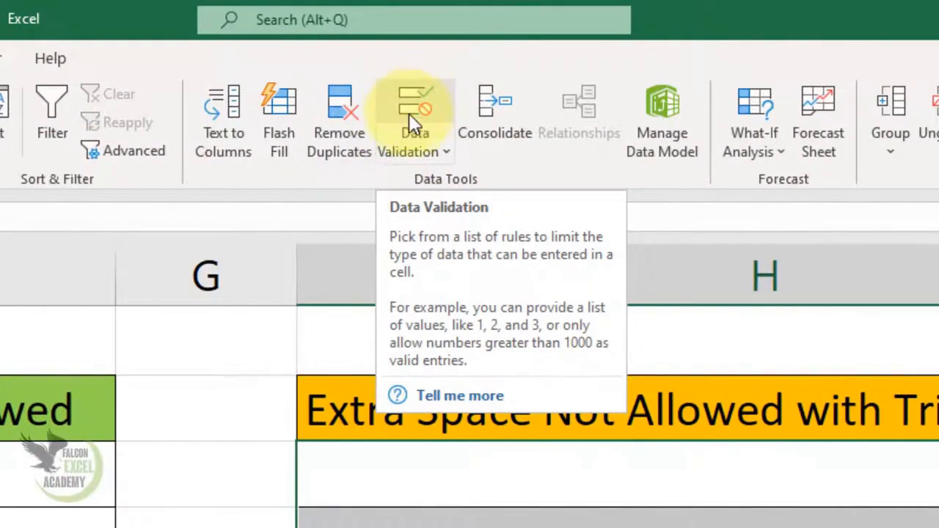
{"action": "left_click", "coordinate": [410, 118]}
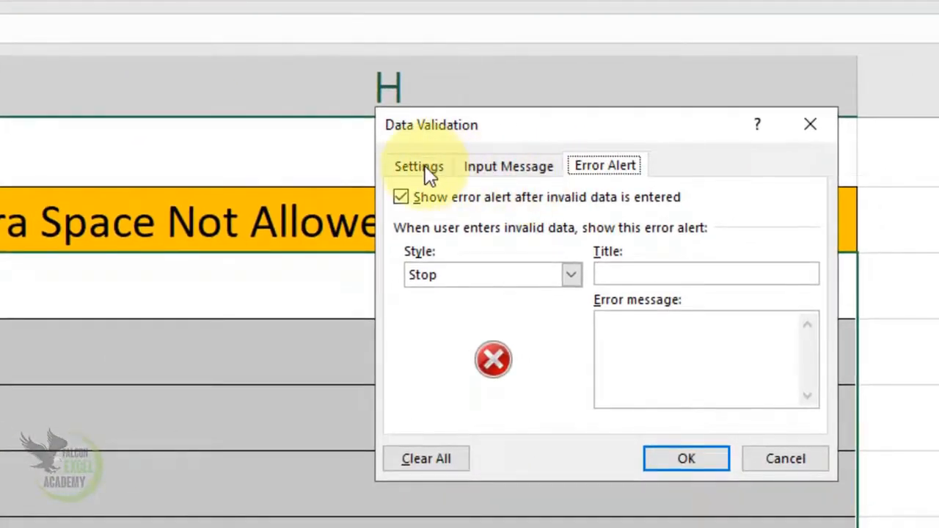
{"action": "left_click", "coordinate": [429, 171]}
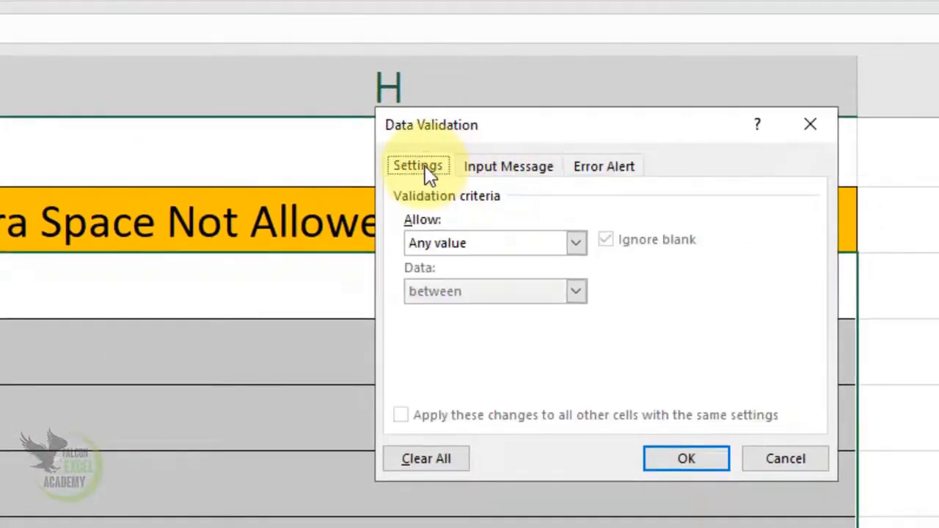
{"action": "left_click", "coordinate": [486, 246]}
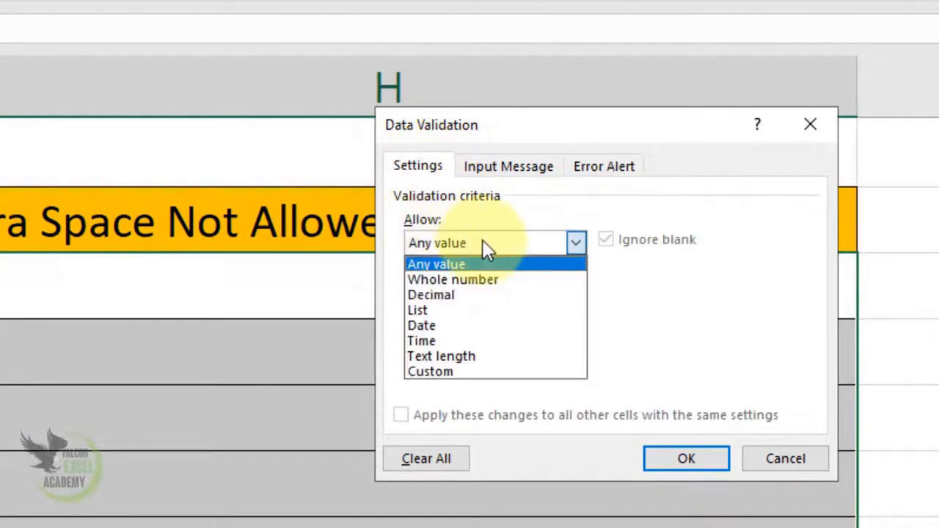
{"action": "left_click", "coordinate": [452, 372]}
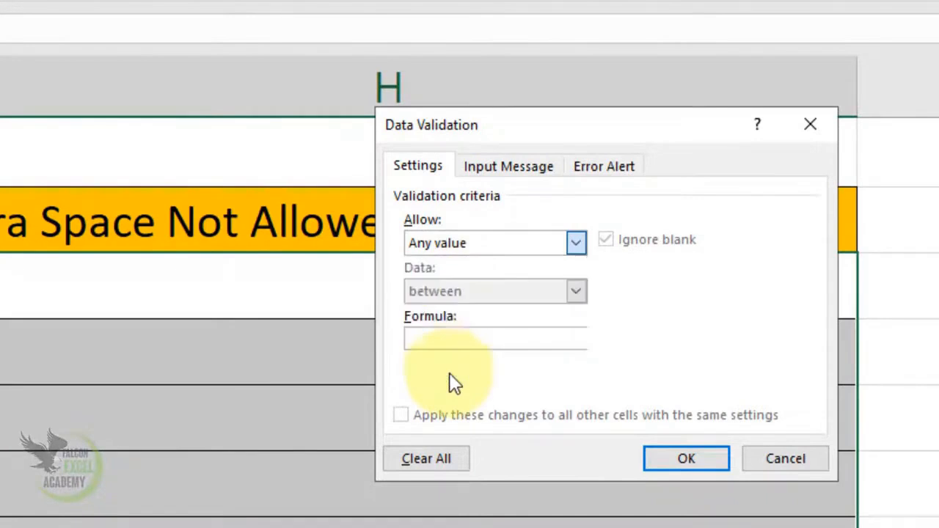
Step: Enter the custom validation formula =H3=trim(H3) for the selected cells
{"action": "left_click", "coordinate": [450, 339]}
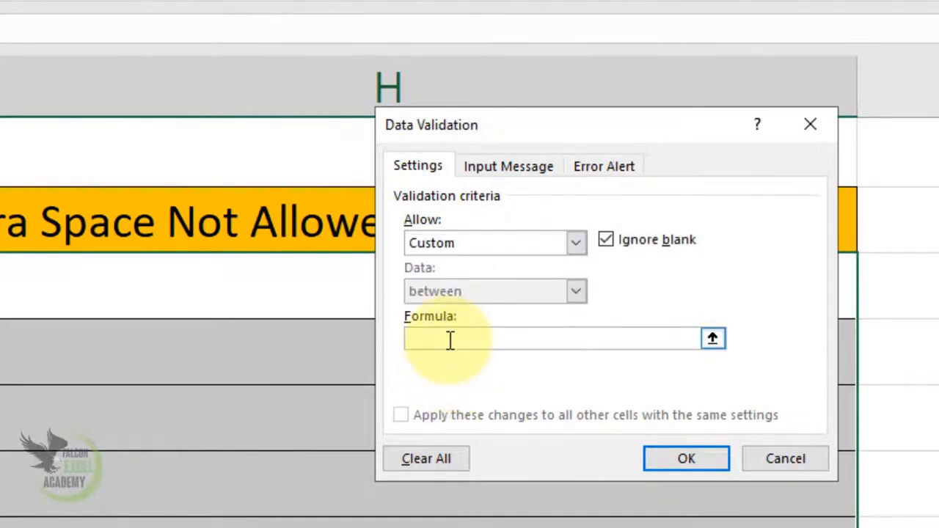
{"action": "type", "text": "="}
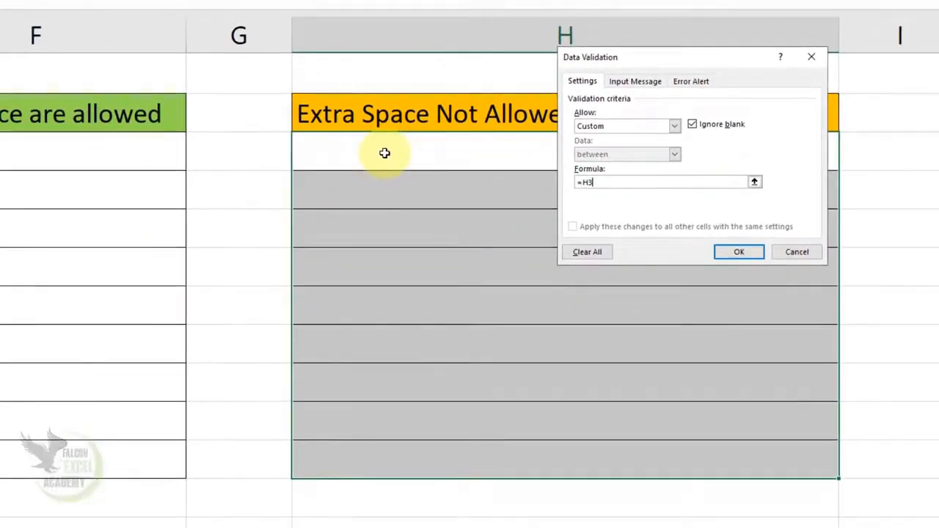
{"action": "left_click", "coordinate": [385, 153]}
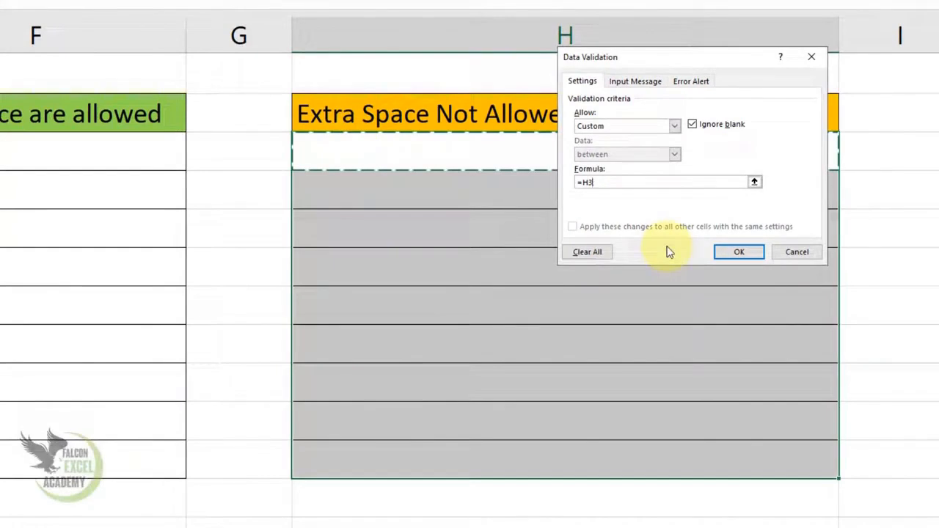
{"action": "type", "text": "="}
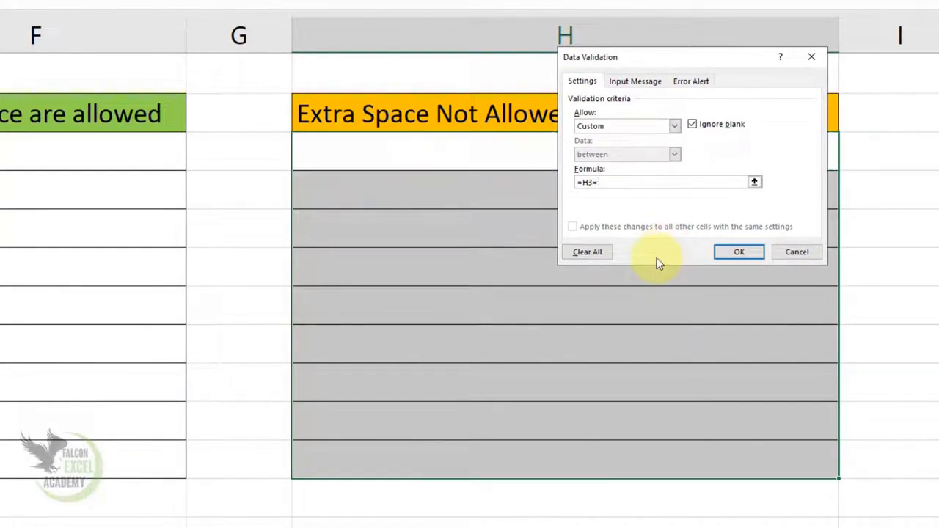
{"action": "type", "text": "trim("}
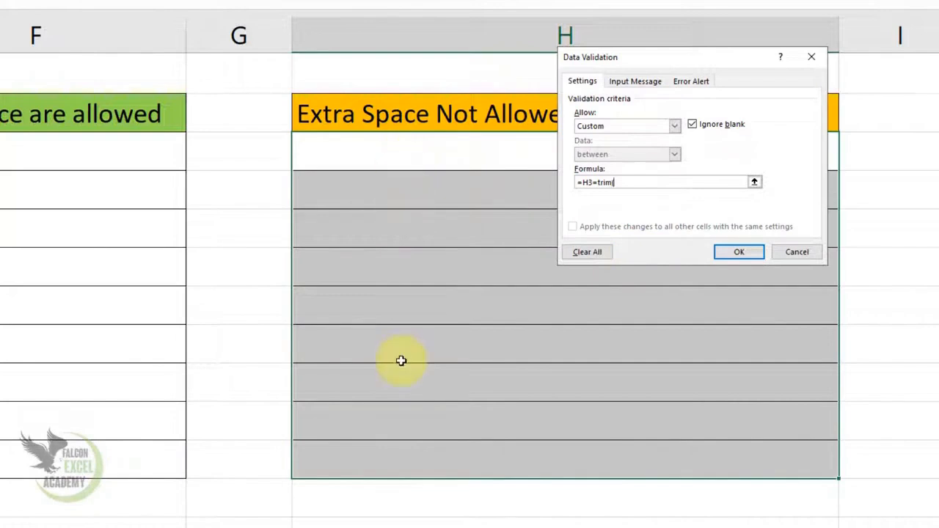
{"action": "left_click", "coordinate": [378, 152]}
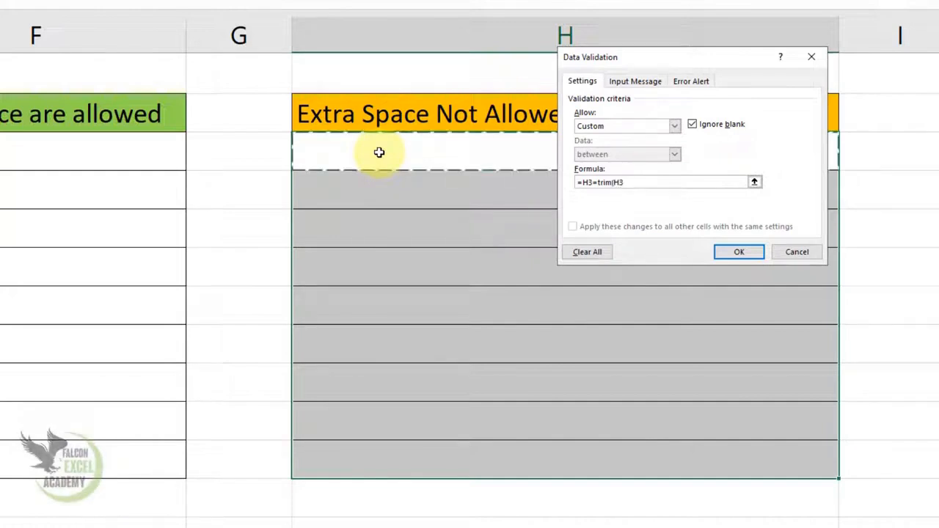
{"action": "type", "text": ")"}
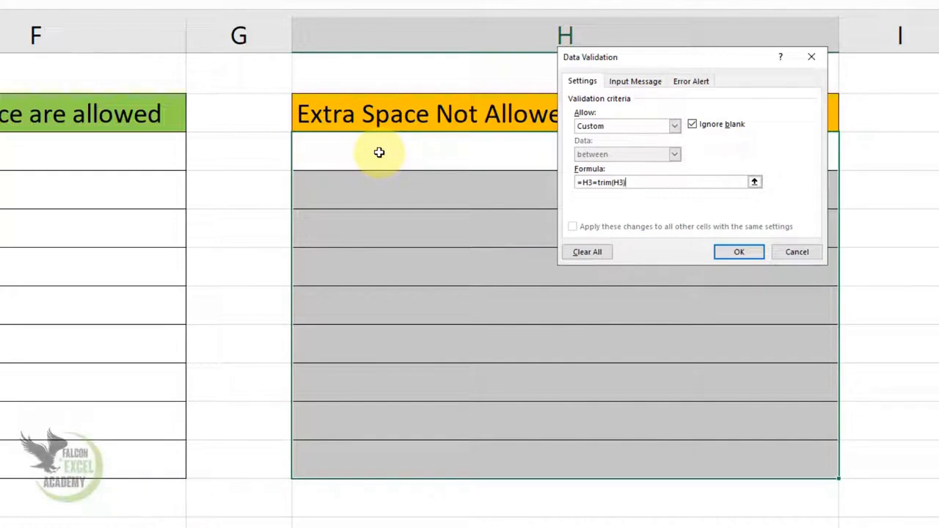
Step: Give the rule's error alert the title "Stop" and the message "Extra Space are Not Allowed", and apply the validation
{"action": "left_click", "coordinate": [692, 81]}
{"action": "left_click", "coordinate": [712, 144]}
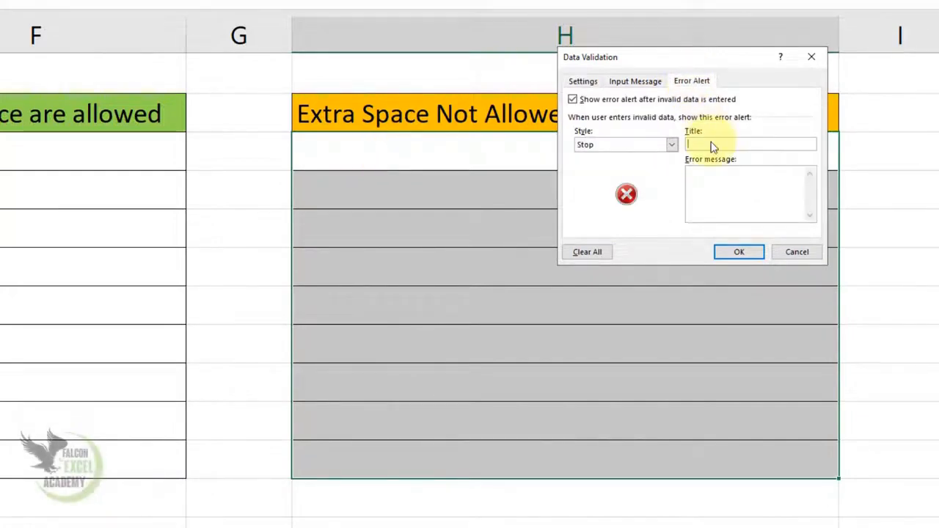
{"action": "type", "text": "T"}
{"action": "type", "text": "top"}
{"action": "left_click", "coordinate": [706, 180]}
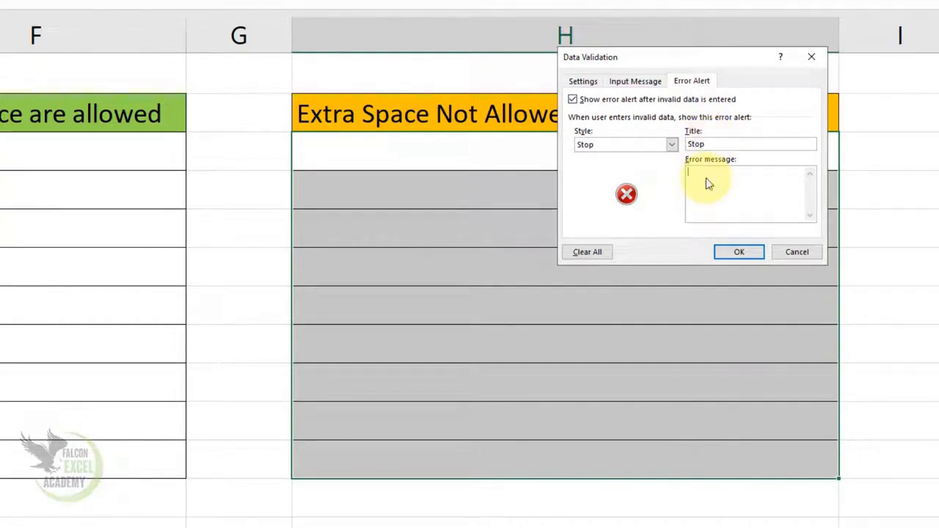
{"action": "type", "text": "Ext"}
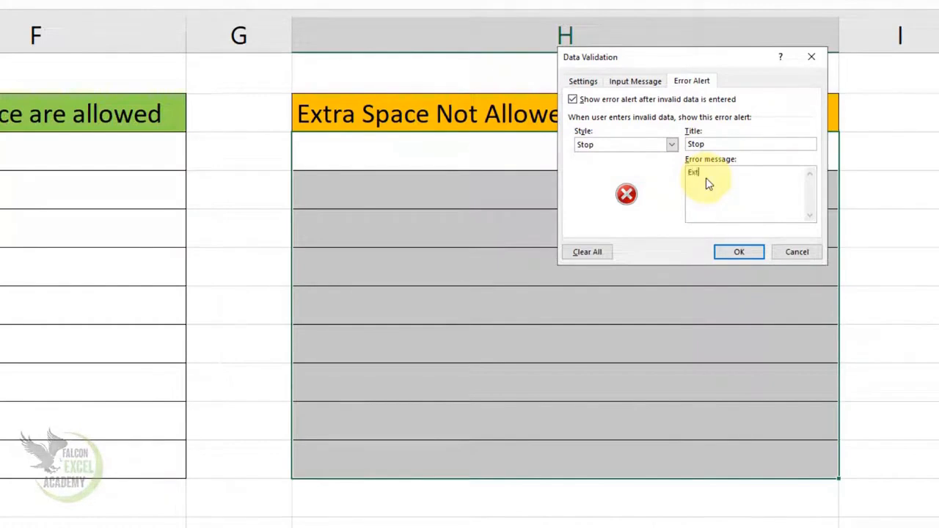
{"action": "type", "text": "ra Space"}
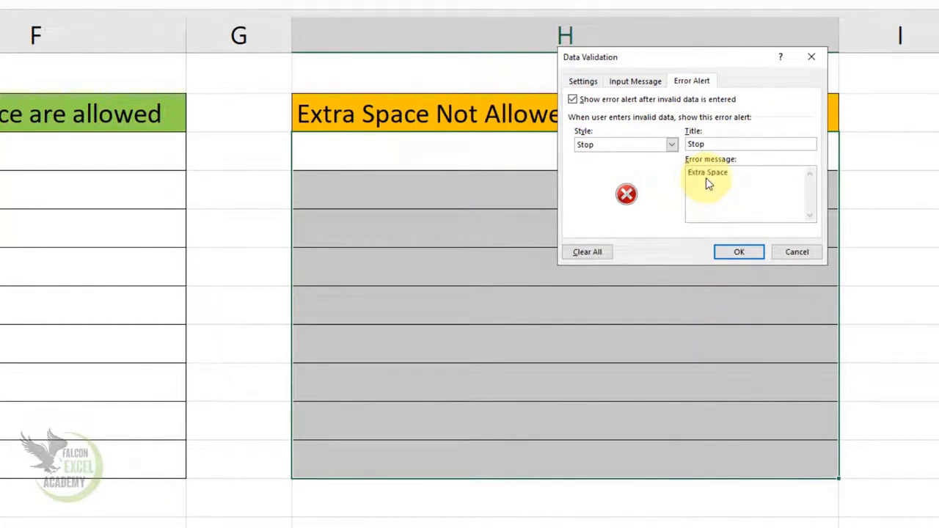
{"action": "type", "text": " are Not Allowed"}
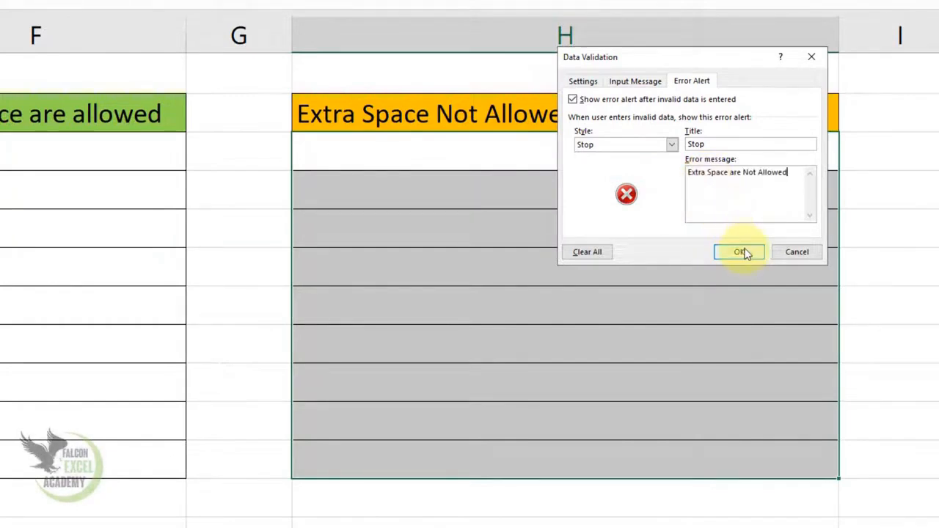
{"action": "left_click", "coordinate": [740, 250]}
Step: Try to enter a full name with two spaces between first and last name in H3, and cancel the entry
{"action": "left_click", "coordinate": [584, 153]}
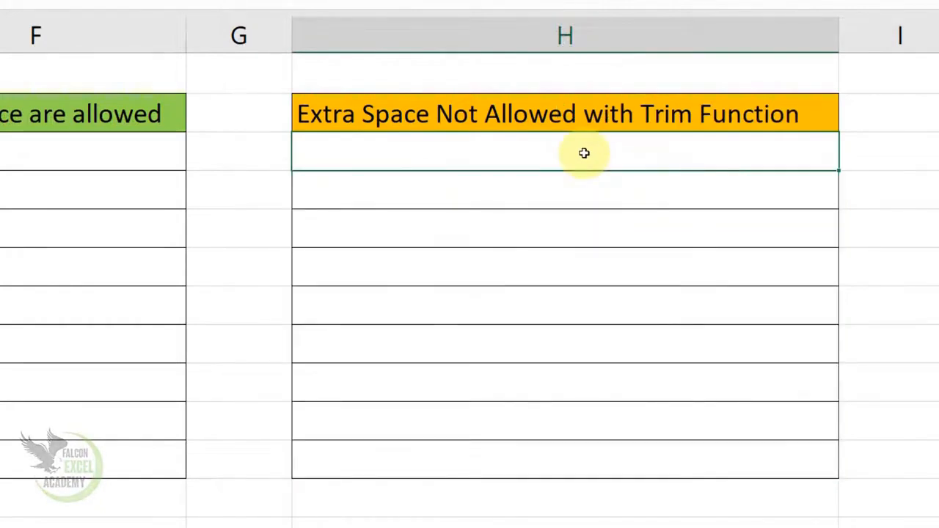
{"action": "type", "text": "a"}
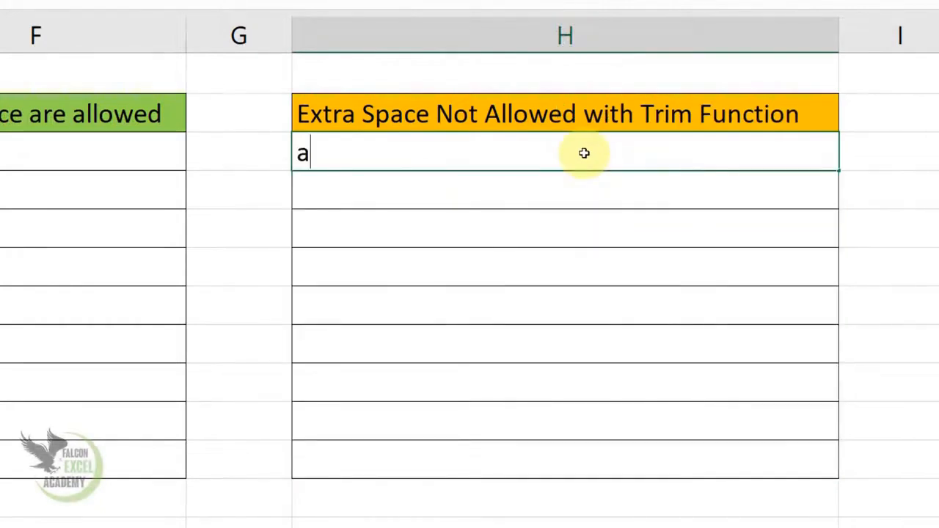
{"action": "key", "text": "BackSpace"}
{"action": "type", "text": "Rashid  "}
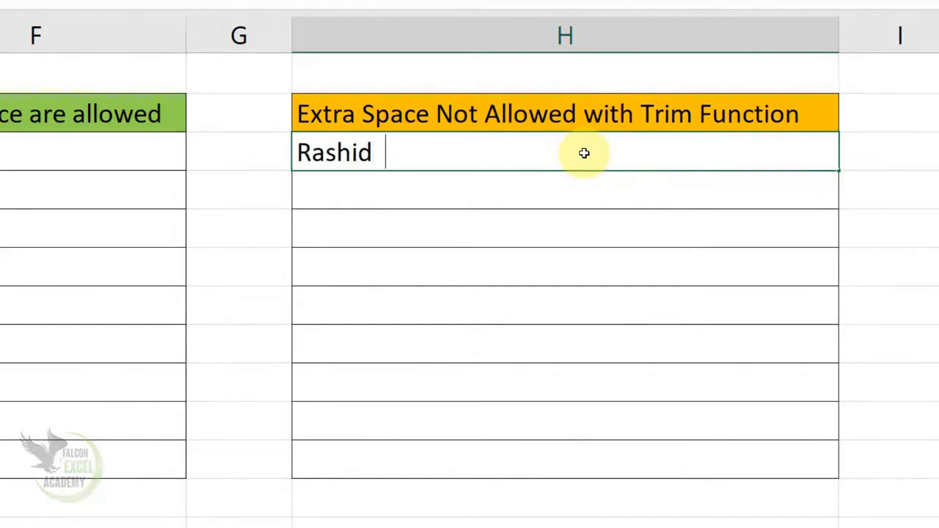
{"action": "type", "text": "ali"}
{"action": "key", "text": "Return"}
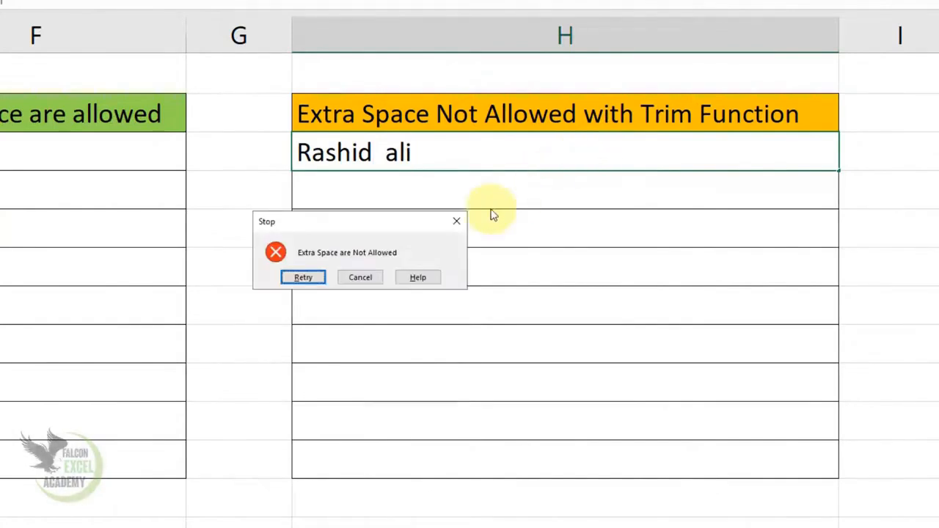
{"action": "left_click", "coordinate": [360, 278]}
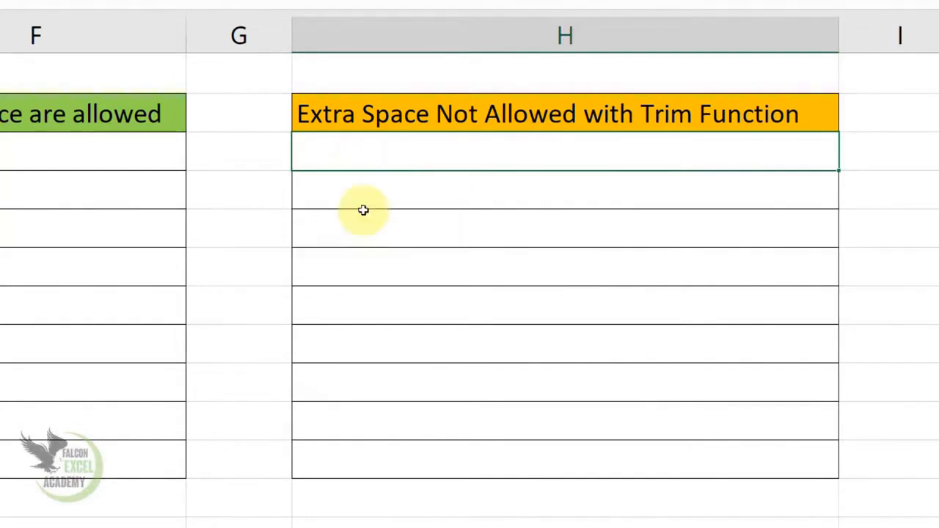
Step: Enter the full name in H3 with a single space between first and last name
{"action": "double_click", "coordinate": [361, 158]}
{"action": "type", "text": "Ra"}
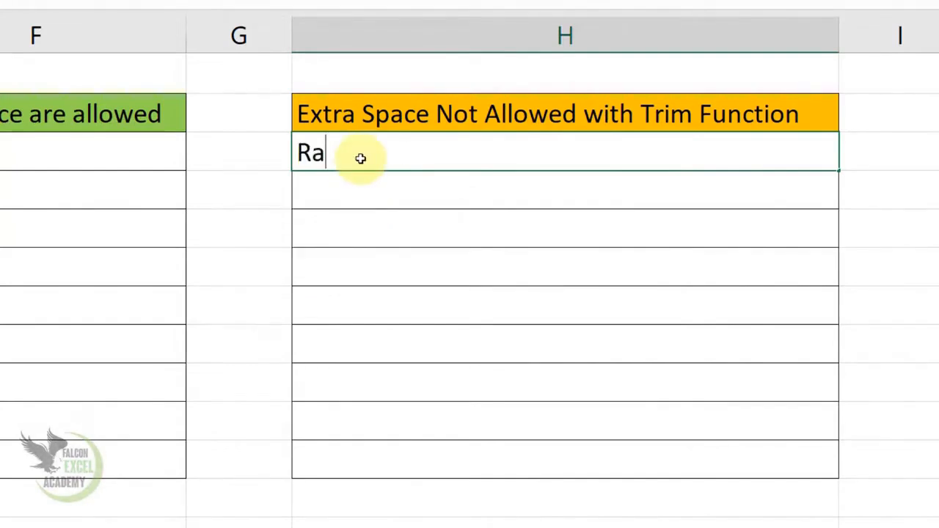
{"action": "type", "text": "shid"}
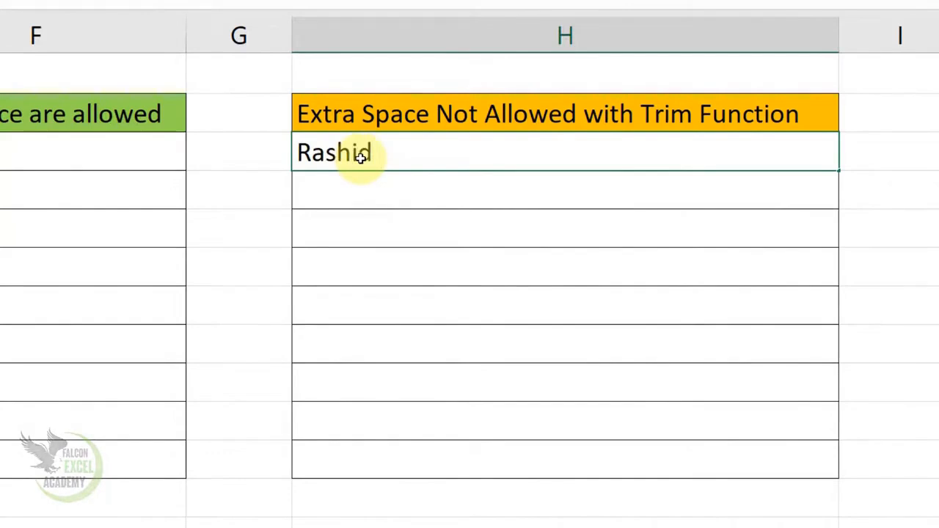
{"action": "type", "text": " Ali"}
{"action": "key", "text": "Return"}
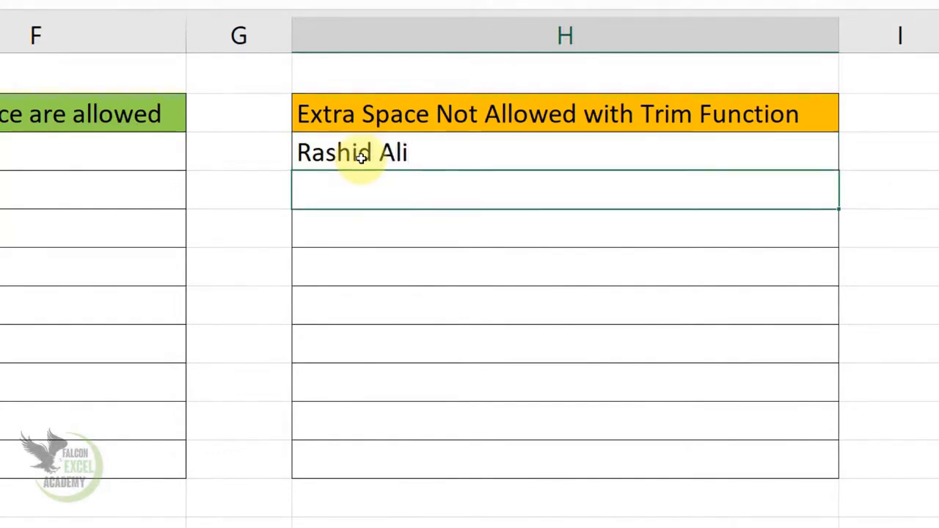
Step: Try to enter a first name with a leading space in H4, and cancel the entry
{"action": "type", "text": "maji"}
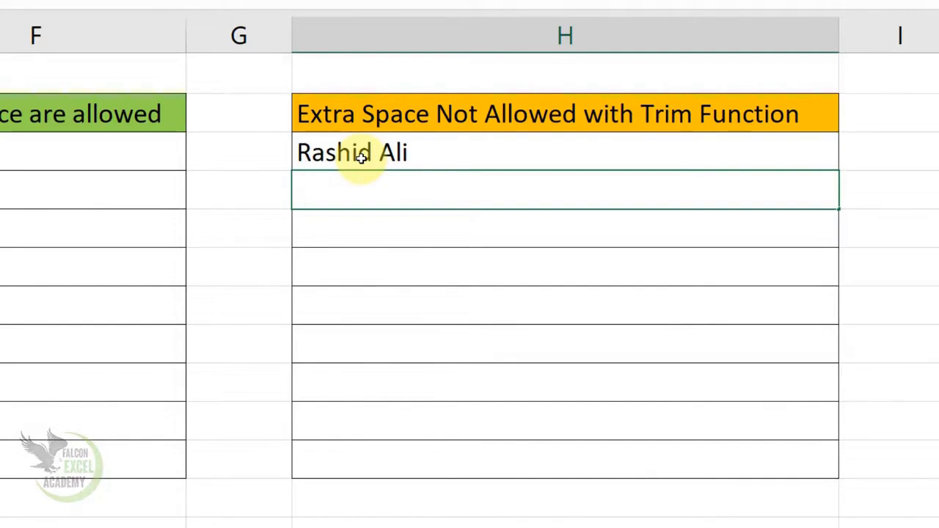
{"action": "type", "text": "d"}
{"action": "key", "text": "Return"}
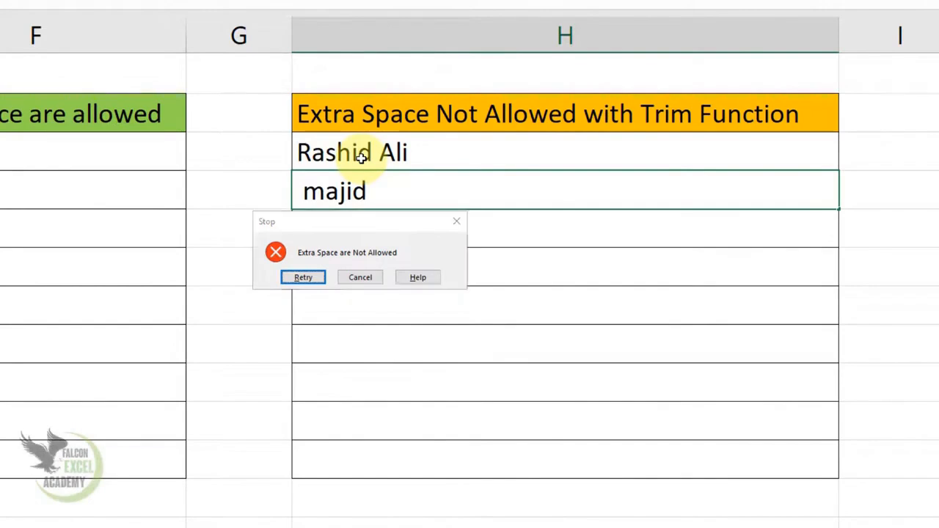
{"action": "key", "text": "Escape"}
Step: Try to enter the first name with a trailing space in H4, and cancel the entry
{"action": "type", "text": "Majid"}
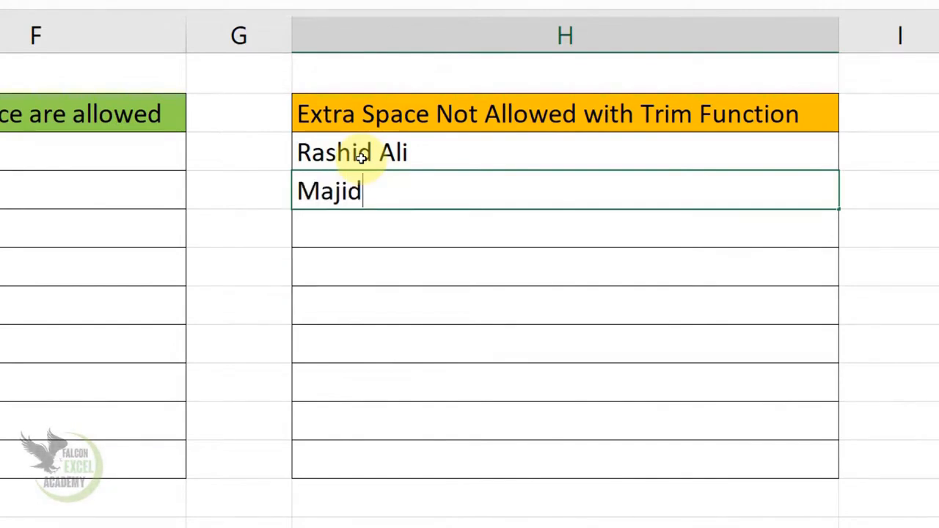
{"action": "key", "text": "Return"}
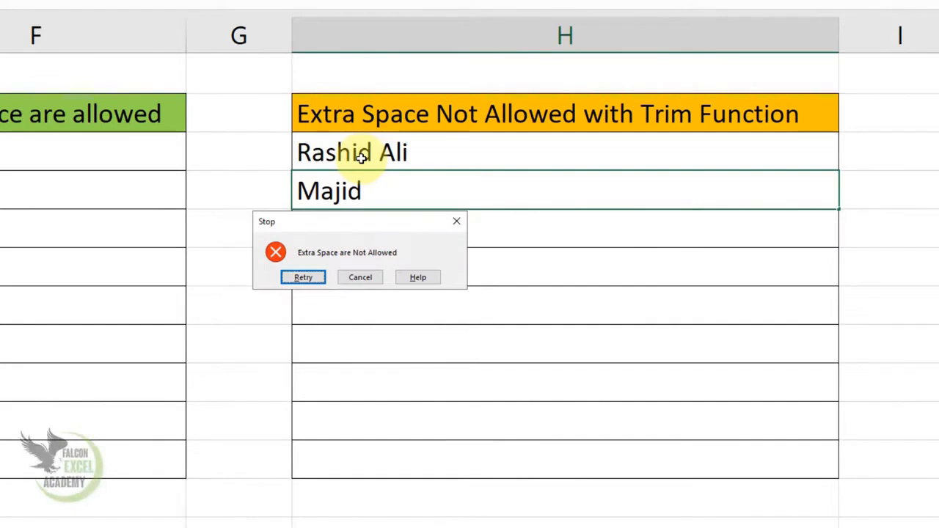
{"action": "key", "text": "Escape"}
Step: Review the error alert and custom formula of the data validation rule on H3:H11, and close it without changes
{"action": "left_click", "coordinate": [411, 146]}
{"action": "left_click_drag", "start_coordinate": [403, 200], "coordinate": [411, 449]}
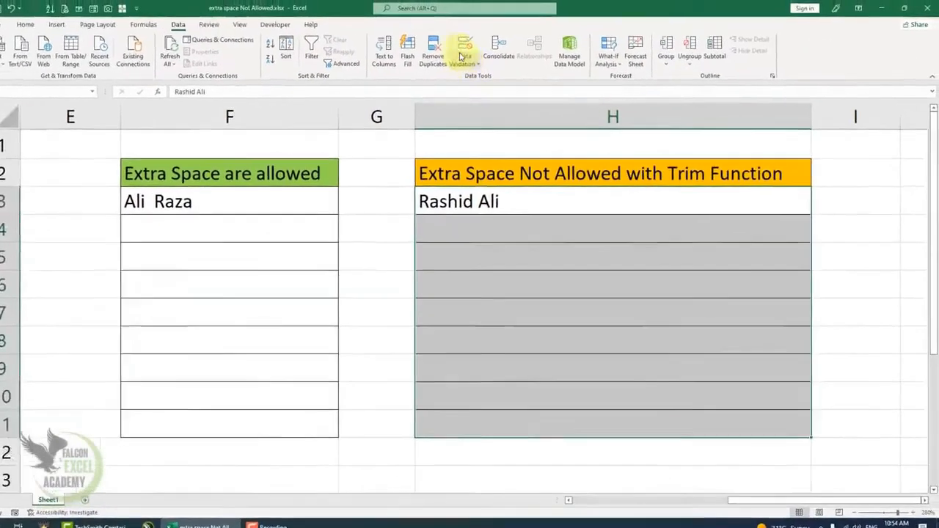
{"action": "left_click", "coordinate": [461, 57]}
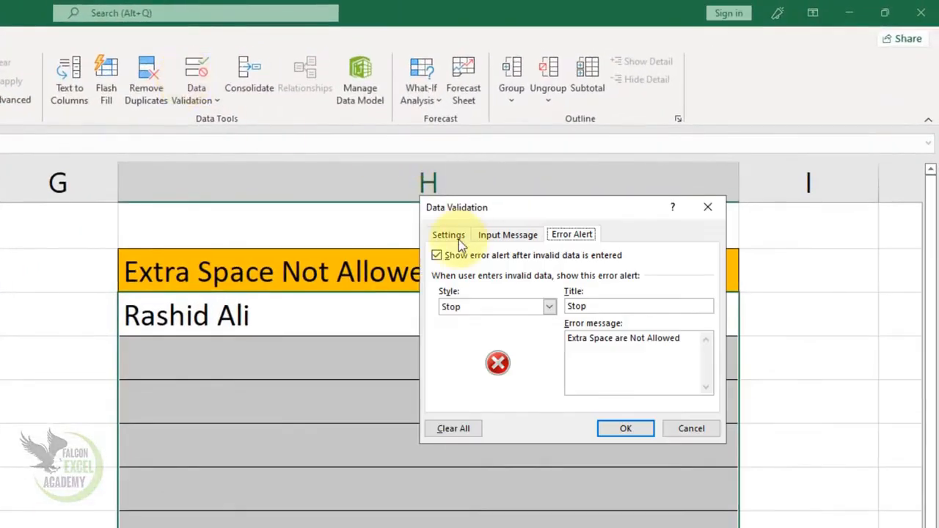
{"action": "left_click", "coordinate": [632, 153]}
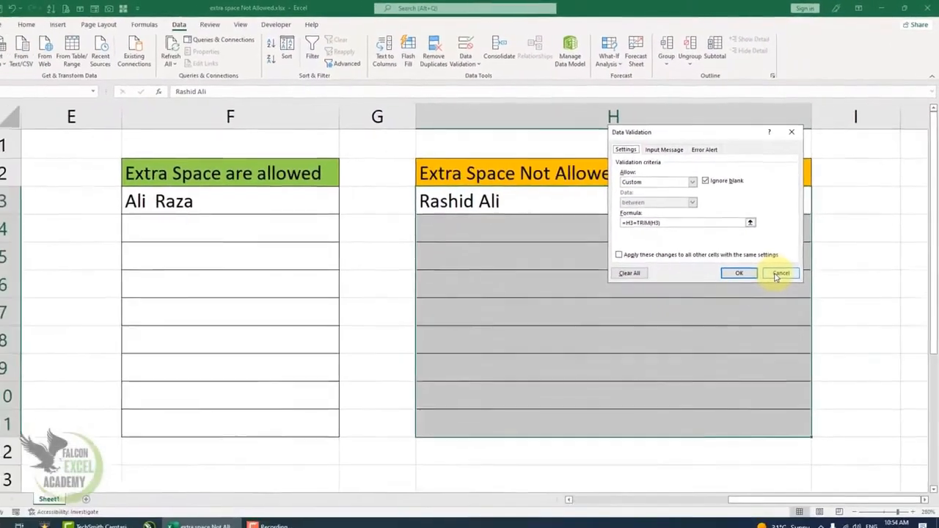
{"action": "left_click", "coordinate": [743, 337]}
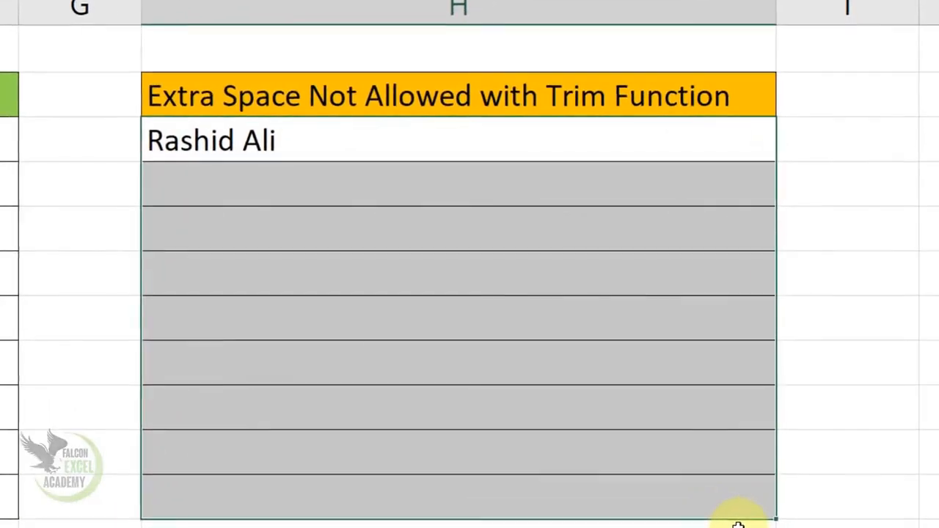